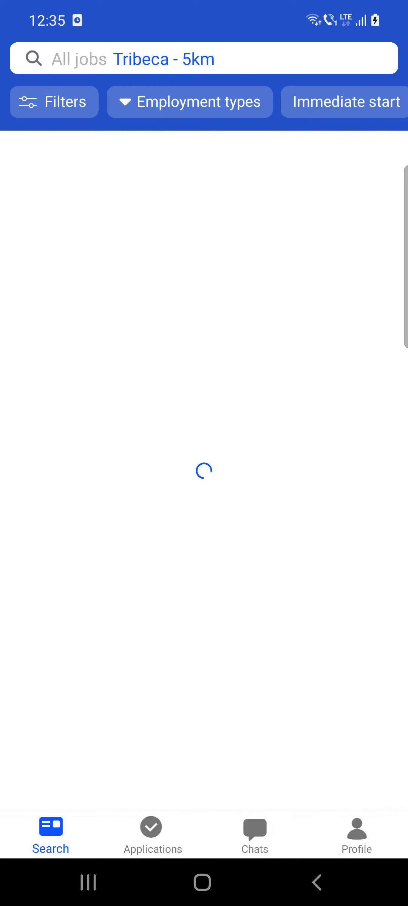
scroll(204, 453, down, 2)
scroll(204, 453, down, 2)
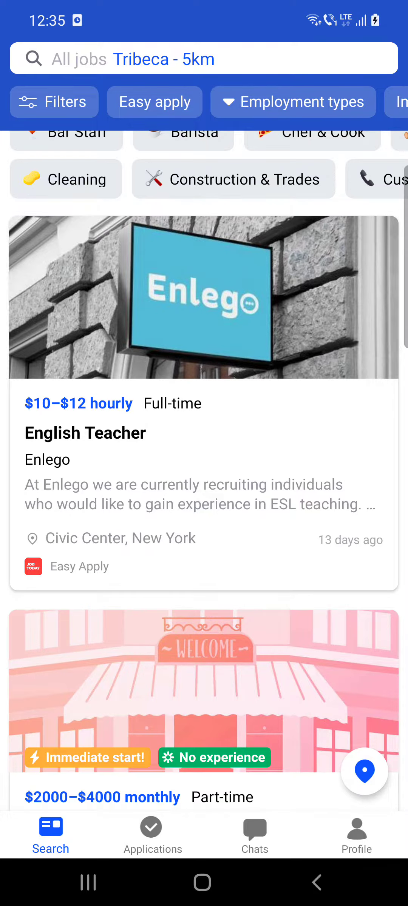
Step: Open Enlego's English Teacher posting from the job list
click(204, 425)
scroll(204, 453, down, 3)
scroll(204, 454, down, 5)
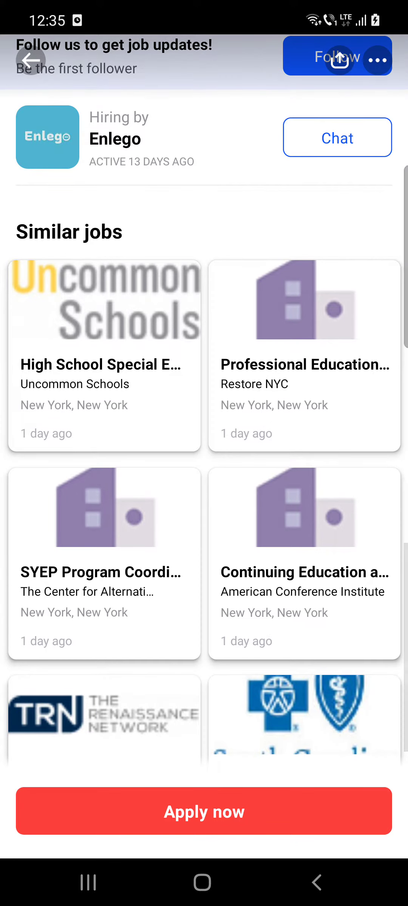
scroll(204, 453, up, 5)
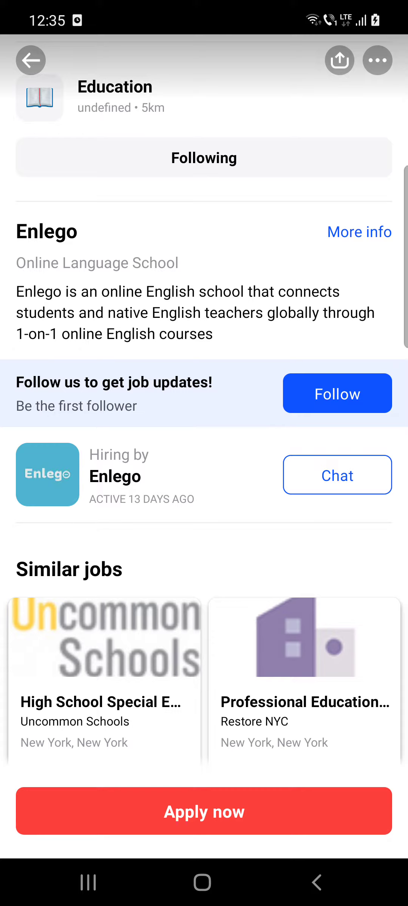
Step: Open an empty chat with Enlego and show its Open Profile / Block chat / Cancel options
click(337, 475)
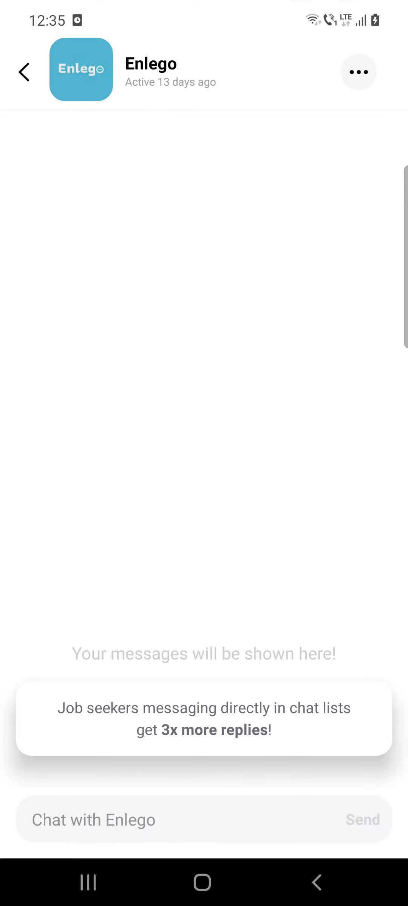
click(142, 820)
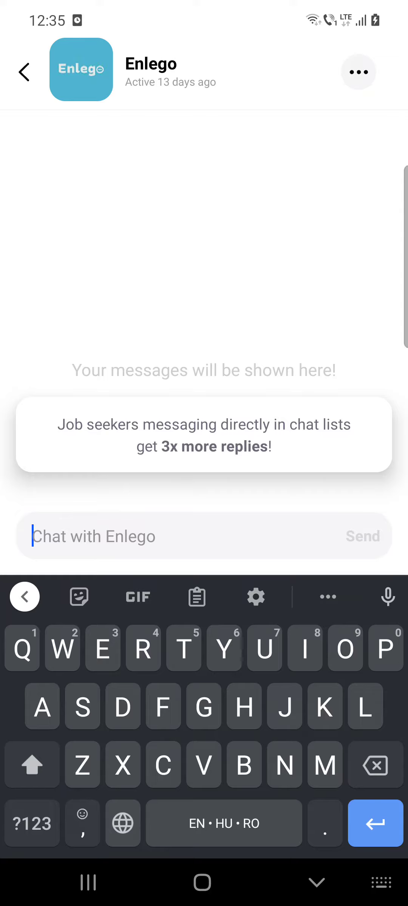
click(359, 71)
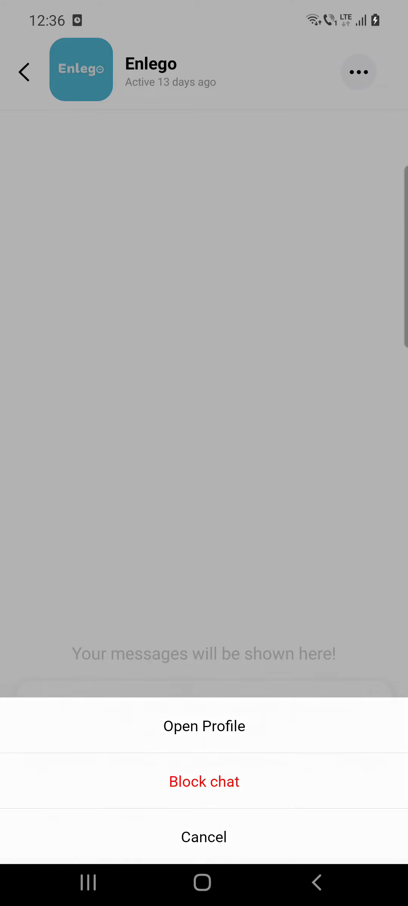
Step: View Enlego's company info page with its description, hiring contact and active job
click(204, 719)
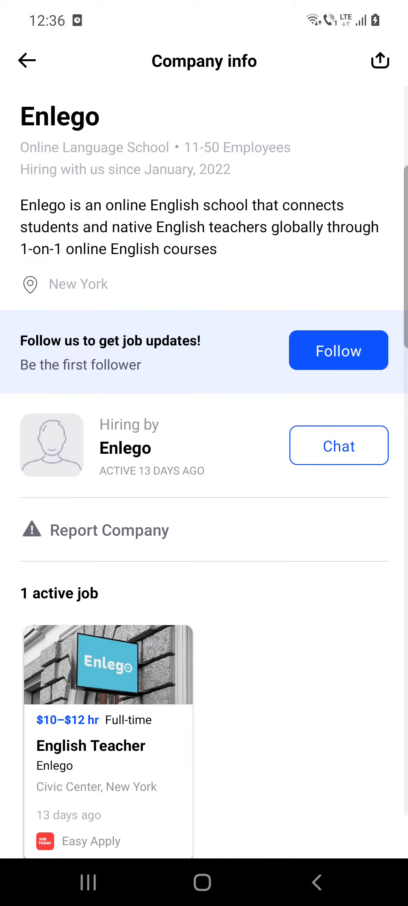
scroll(205, 477, down, 1)
scroll(205, 478, up, 1)
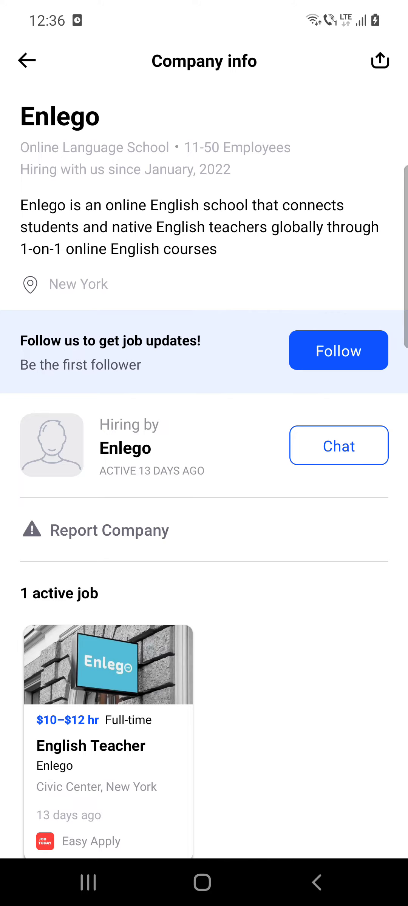
Step: Dismiss the chat options without choosing one and leave the chat for the English Teacher posting
click(338, 446)
click(358, 71)
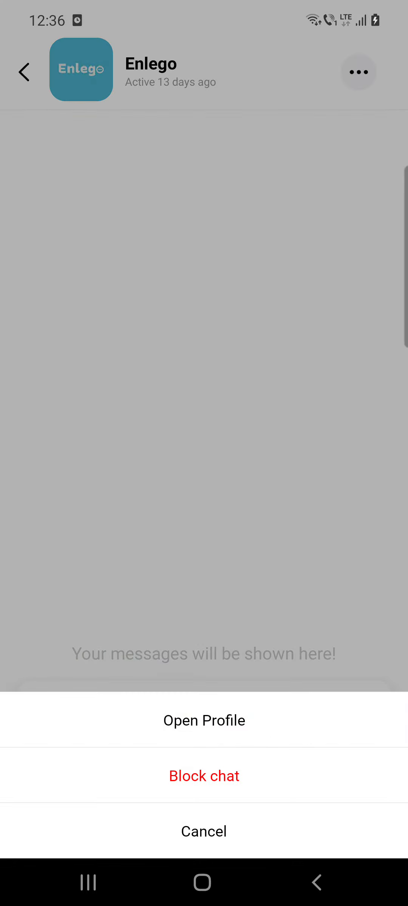
click(205, 831)
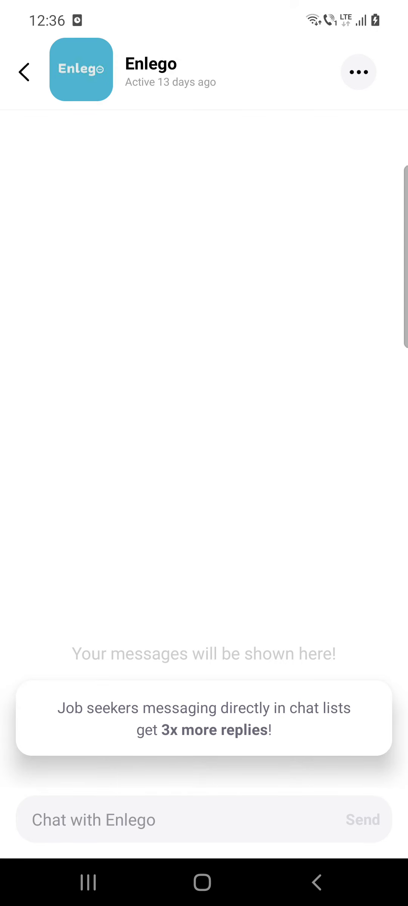
click(316, 882)
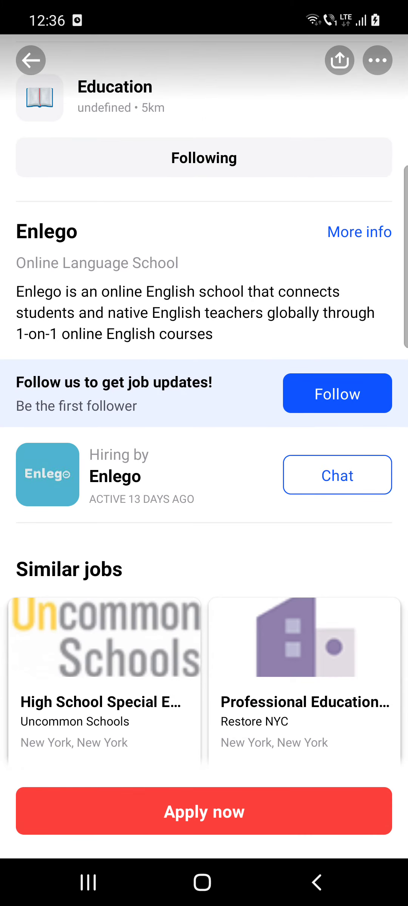
click(202, 882)
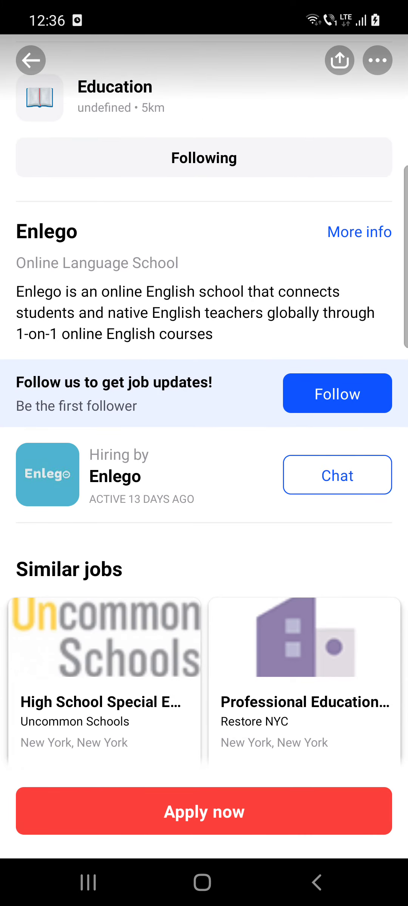